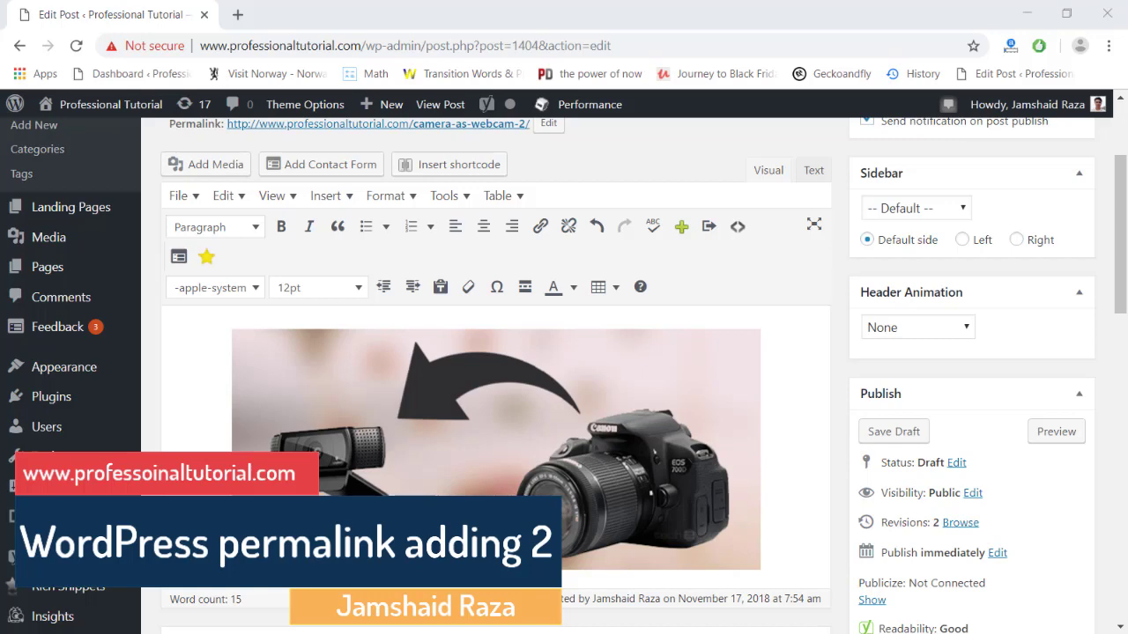
Step: Try to remove the number 2 from the end of the post's permalink slug
scroll(764, 498, "up", 1)
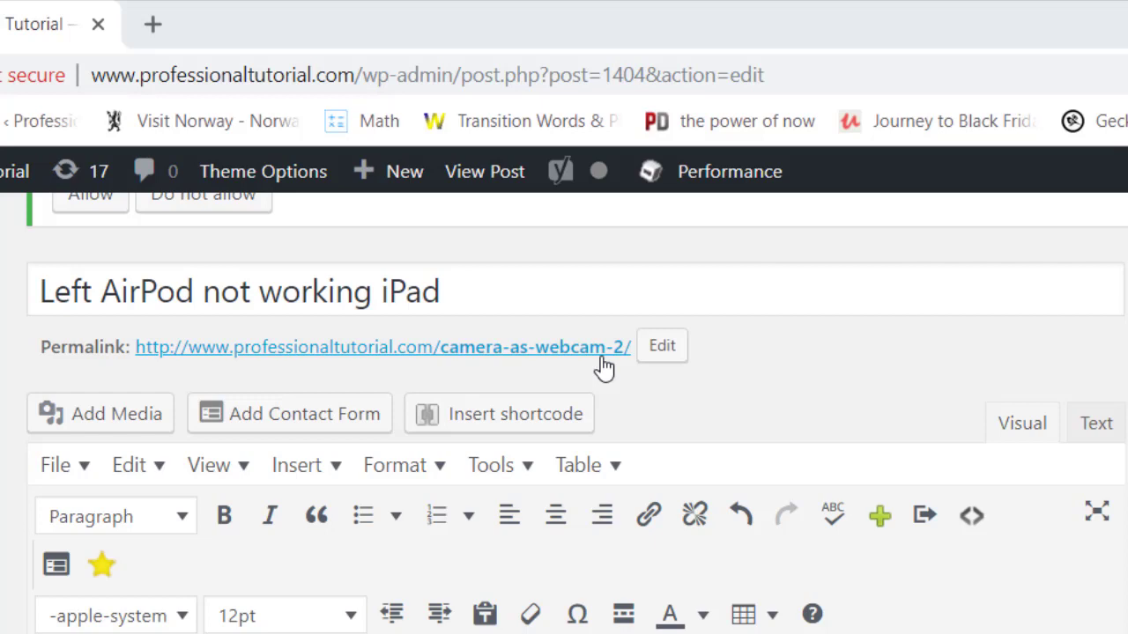
left_click(666, 353)
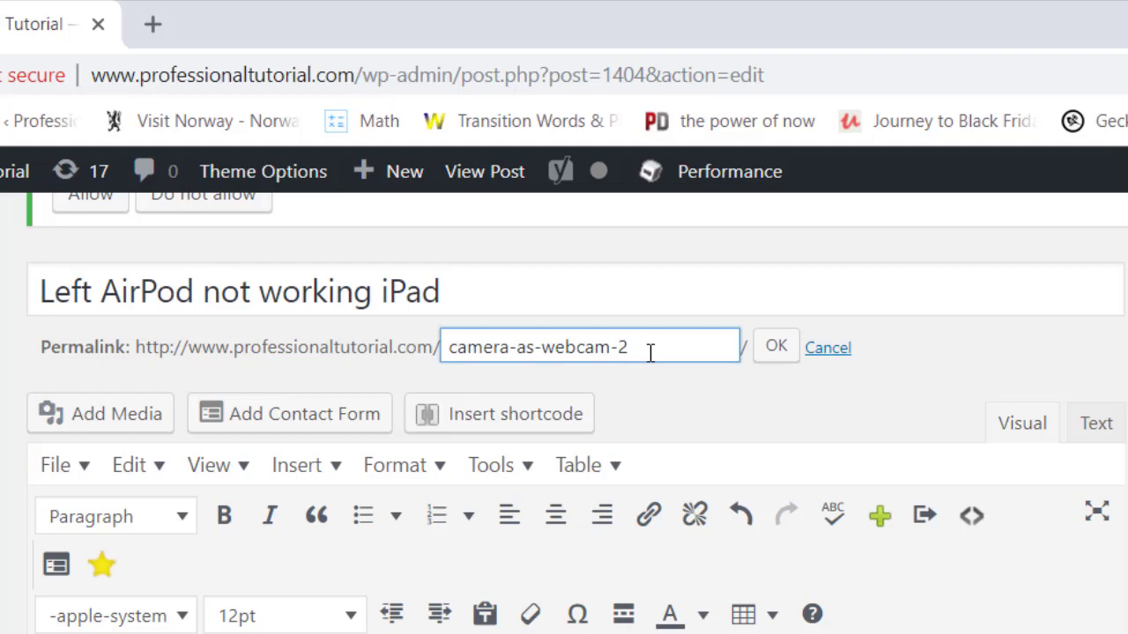
key("BackSpace")
left_click(783, 349)
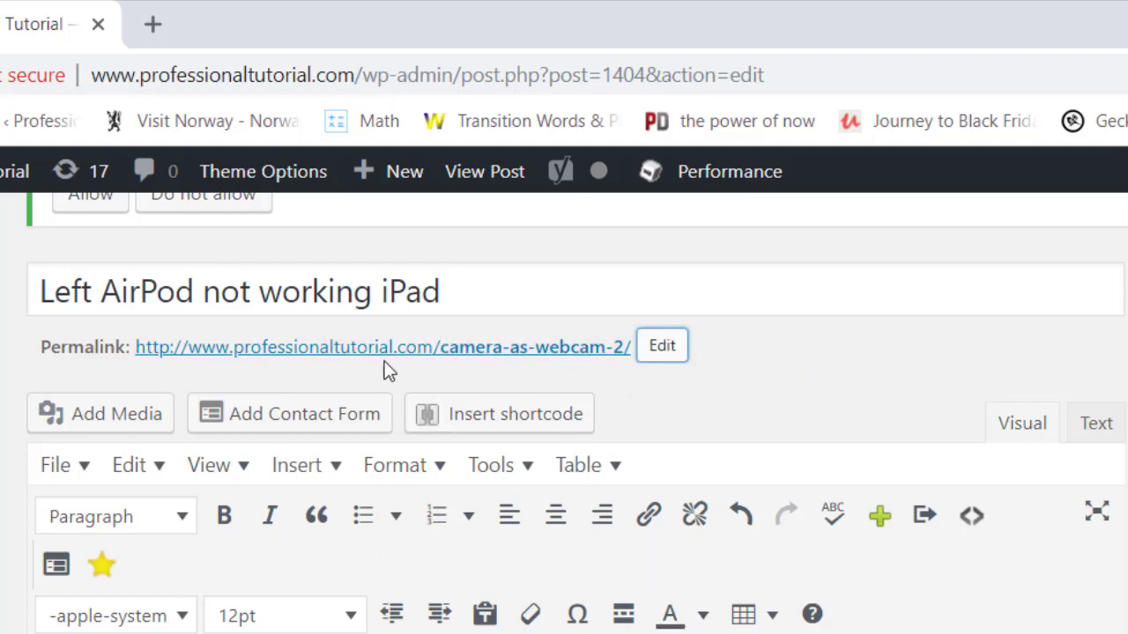
Step: Change the post's permalink slug to camera-as-webcam-pc
left_click(659, 348)
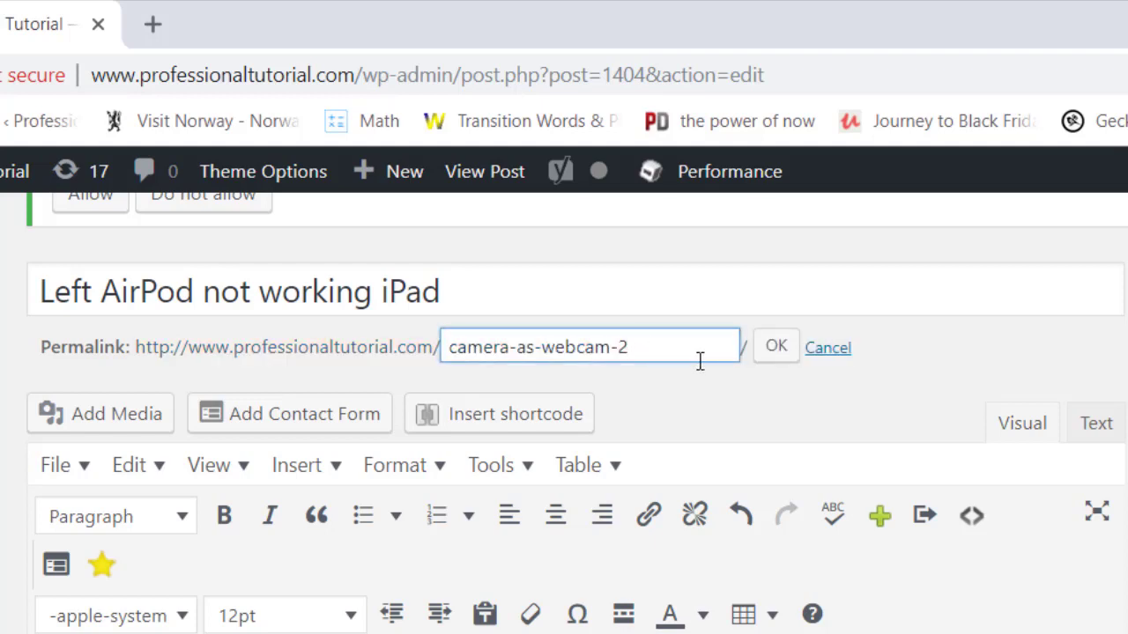
key("BackSpace")
type("pc")
left_click(765, 352)
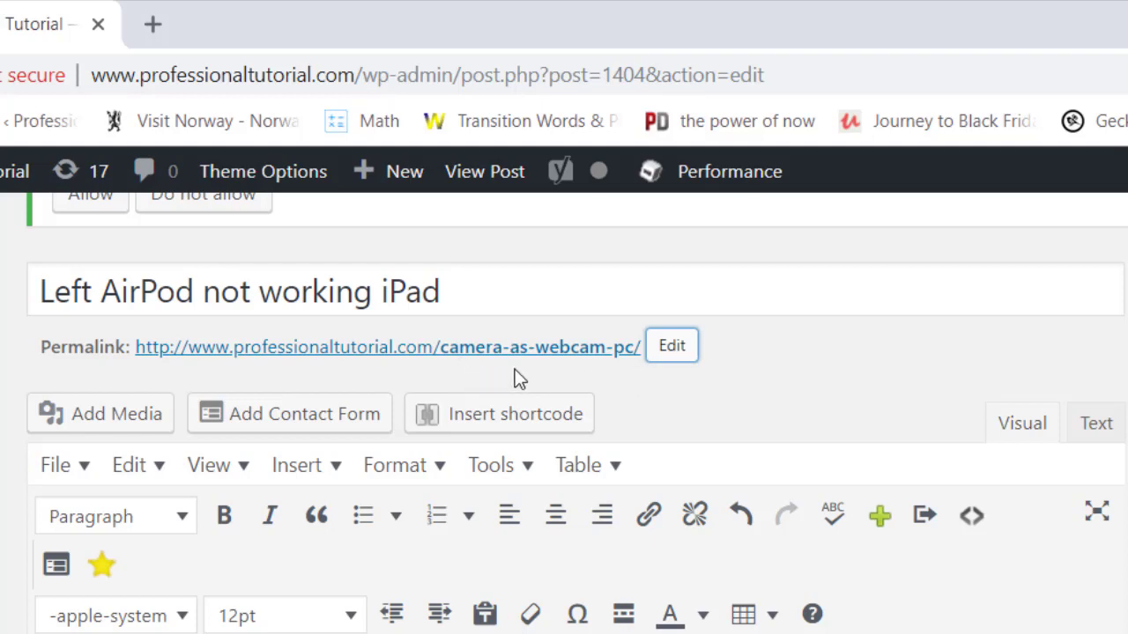
Step: Shorten the post's permalink slug to camera-as-webcam by removing the -pc ending
left_click(676, 351)
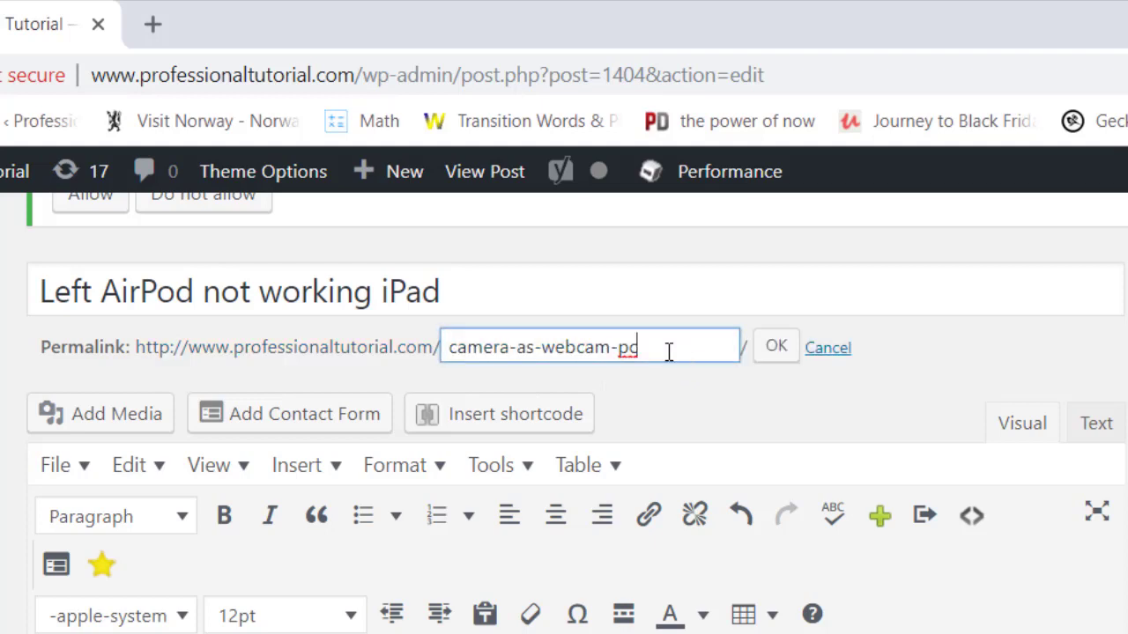
key("BackSpace")
key("BackSpace")
key("BackSpace")
left_click(776, 349)
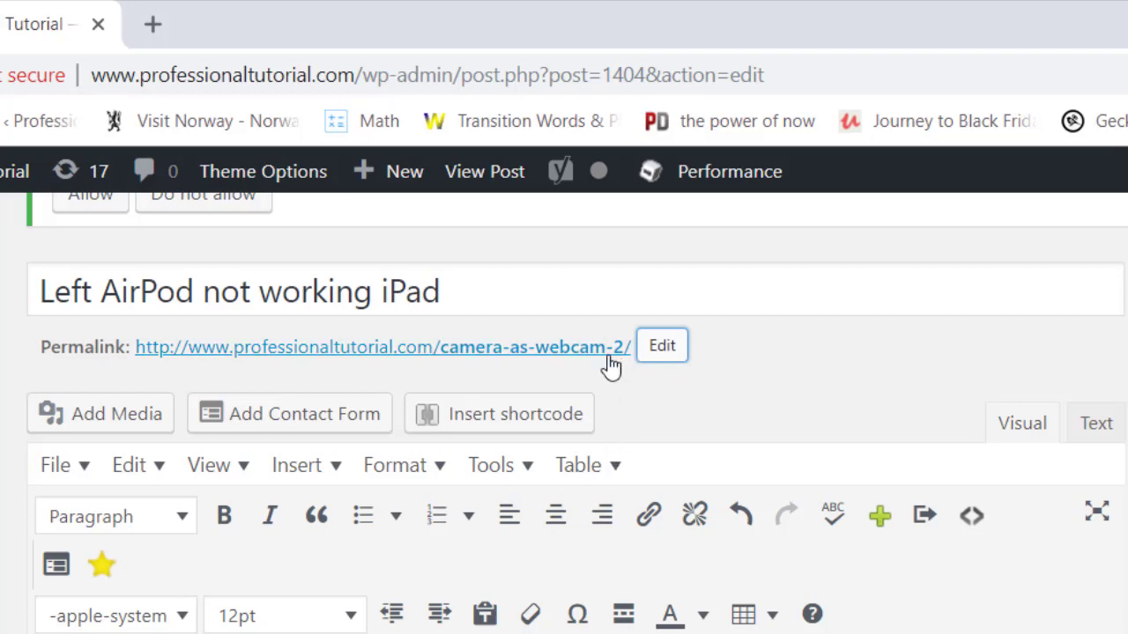
Step: Reduce the browser's page zoom to 90%
scroll(608, 362, "down", 1)
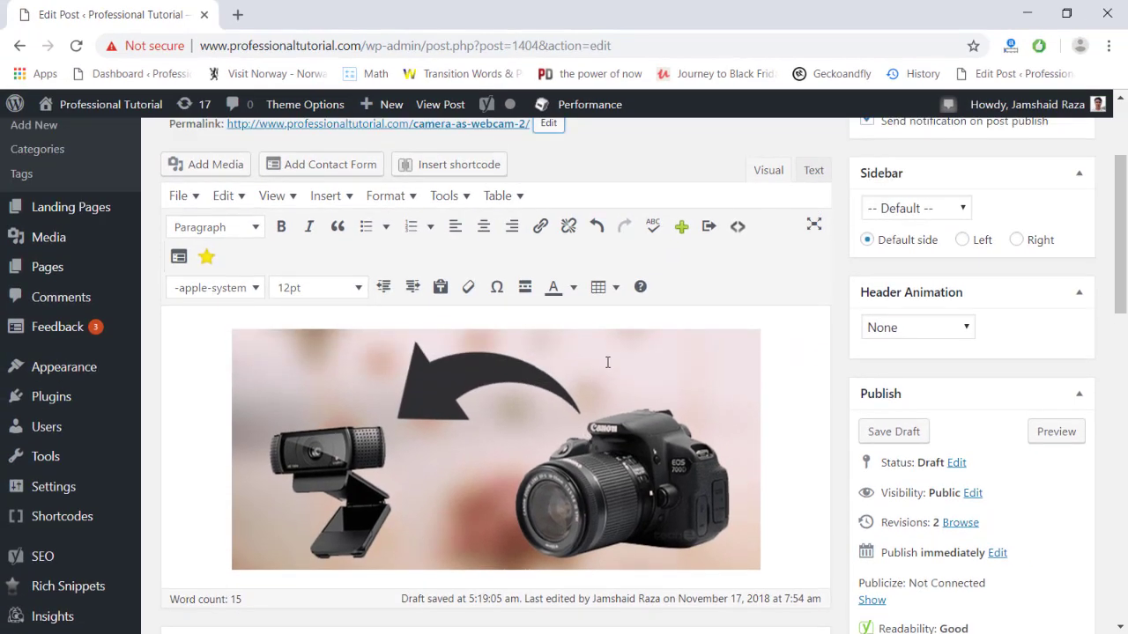
left_click(1109, 46)
left_click(1002, 209)
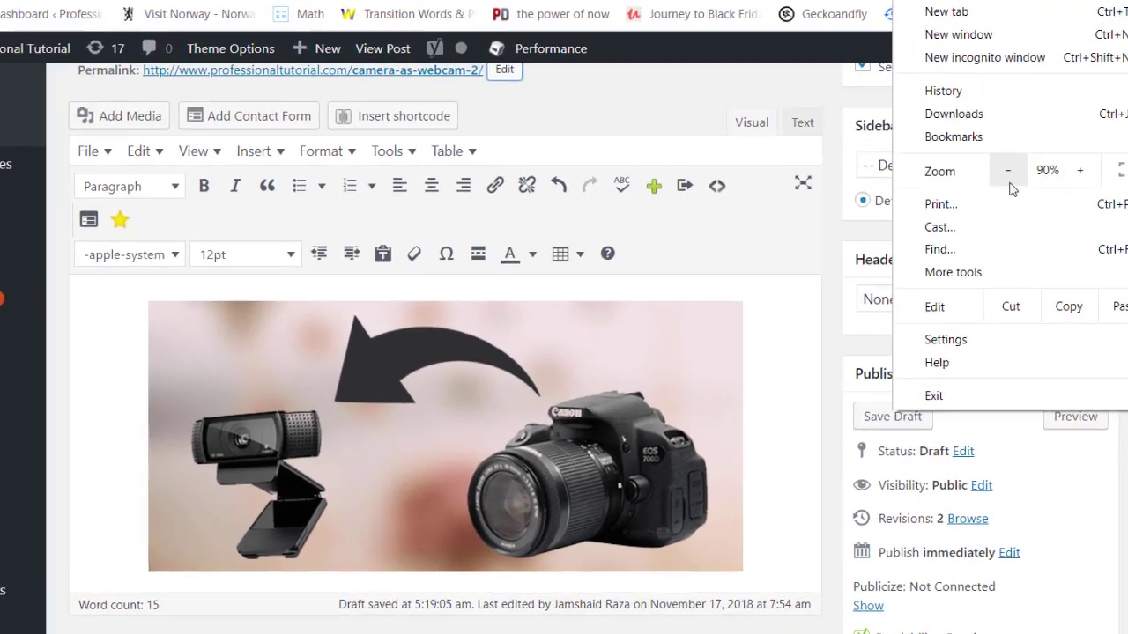
left_click(731, 267)
scroll(695, 297, "down", 1)
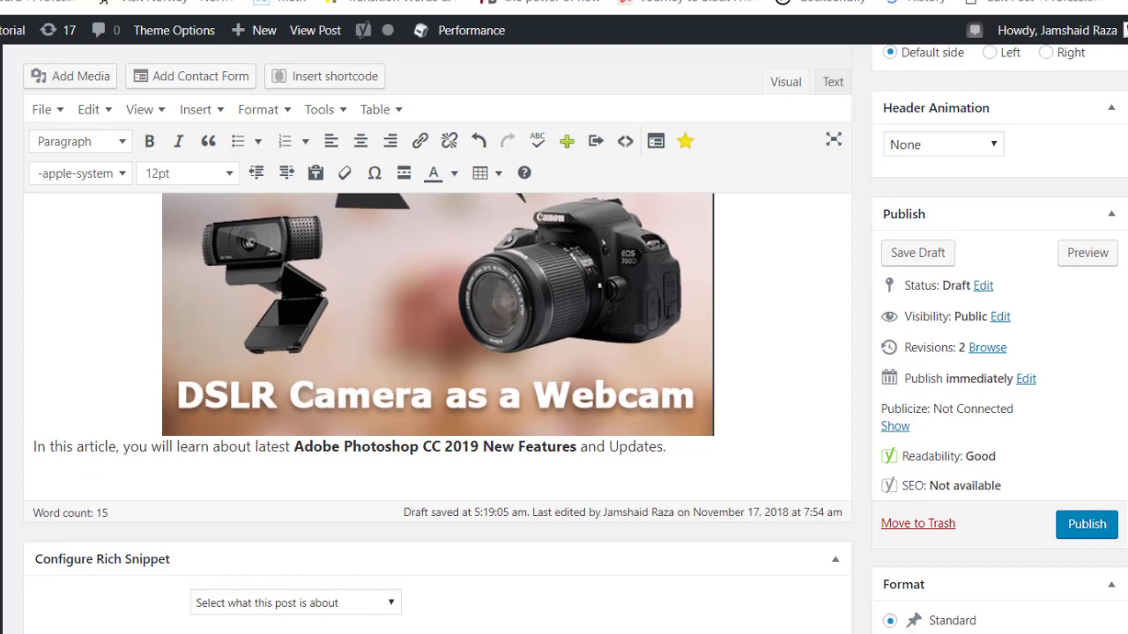
left_click_drag(62, 449, 704, 452)
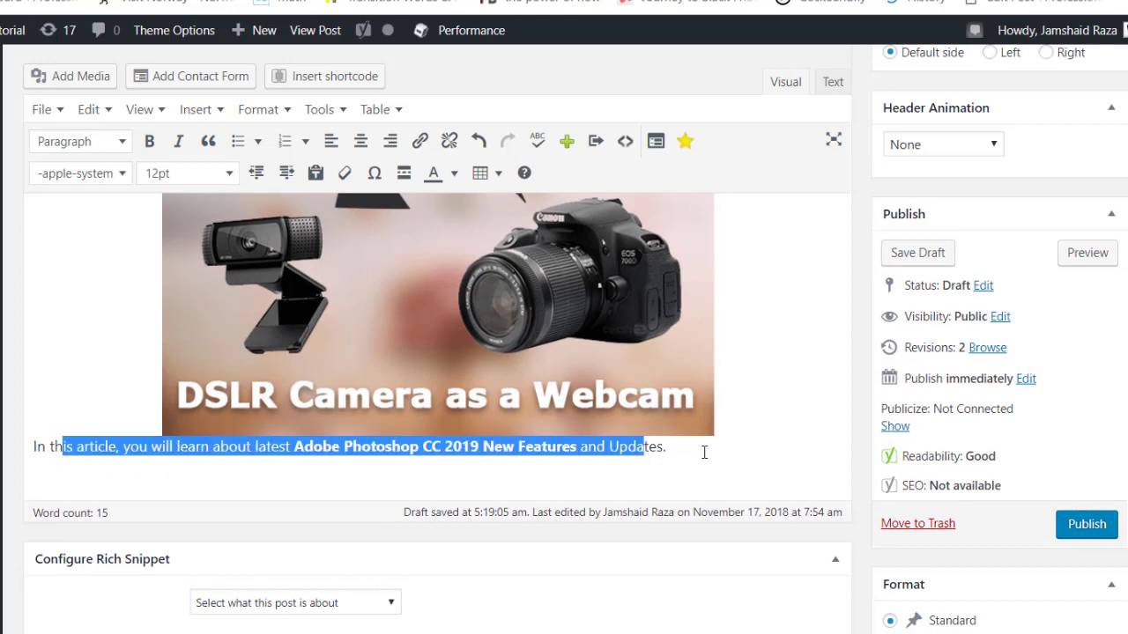
left_click(704, 452)
scroll(571, 359, "up", 1)
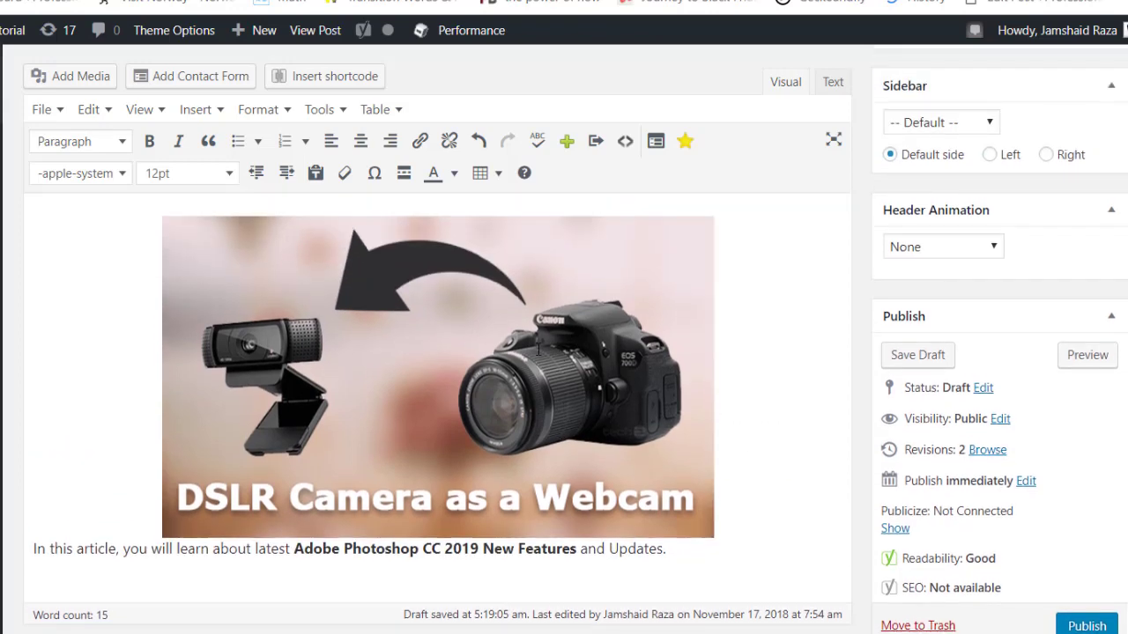
scroll(537, 349, "up", 1)
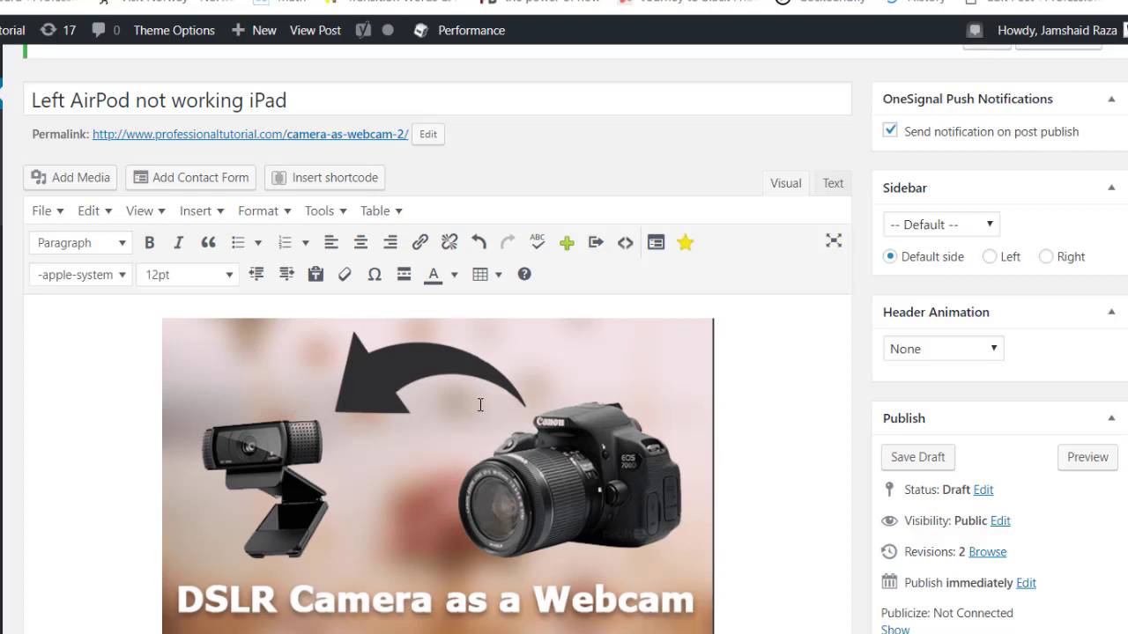
scroll(504, 401, "down", 1)
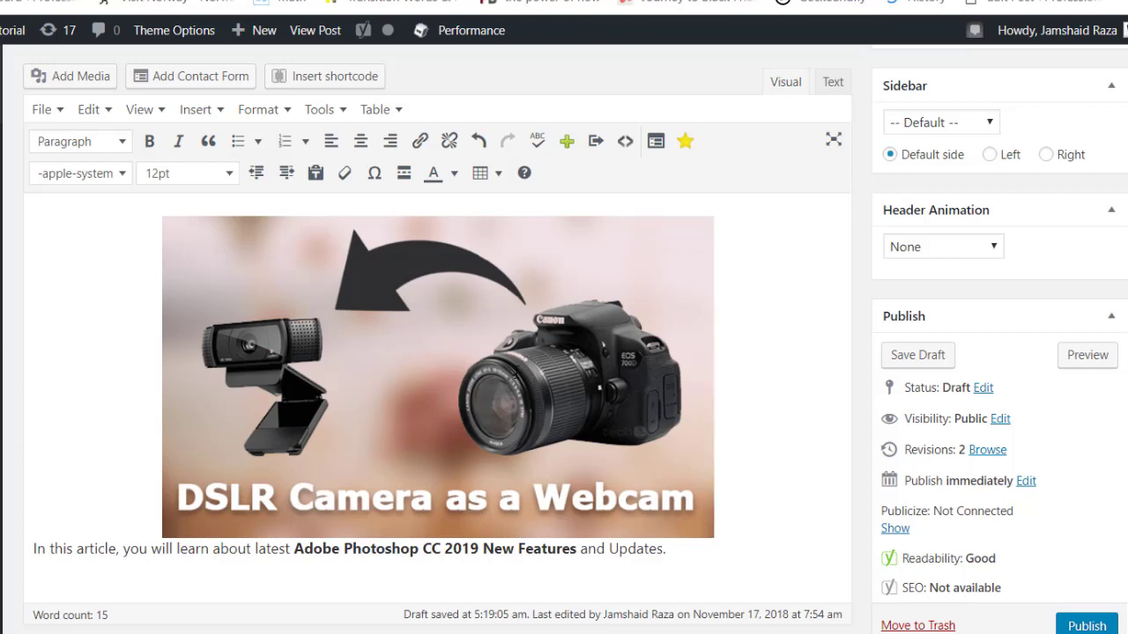
Step: Check the file name in the URL of the Camera as Webcam image in the media library
key("shift+Left")
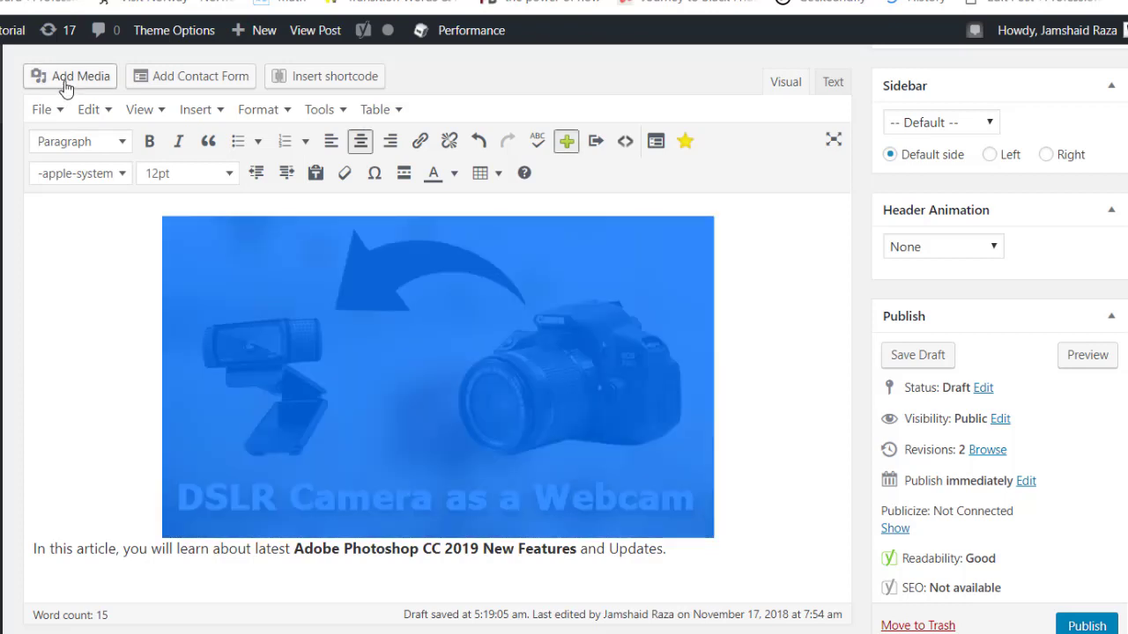
left_click(64, 89)
left_click(164, 235)
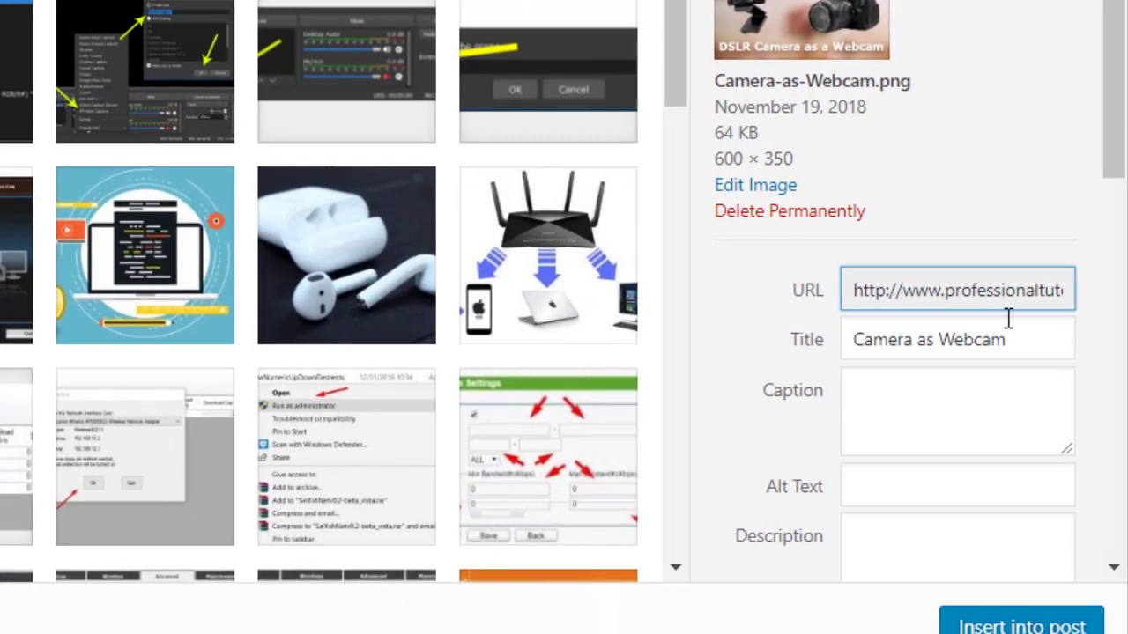
left_click_drag(856, 292, 1053, 289)
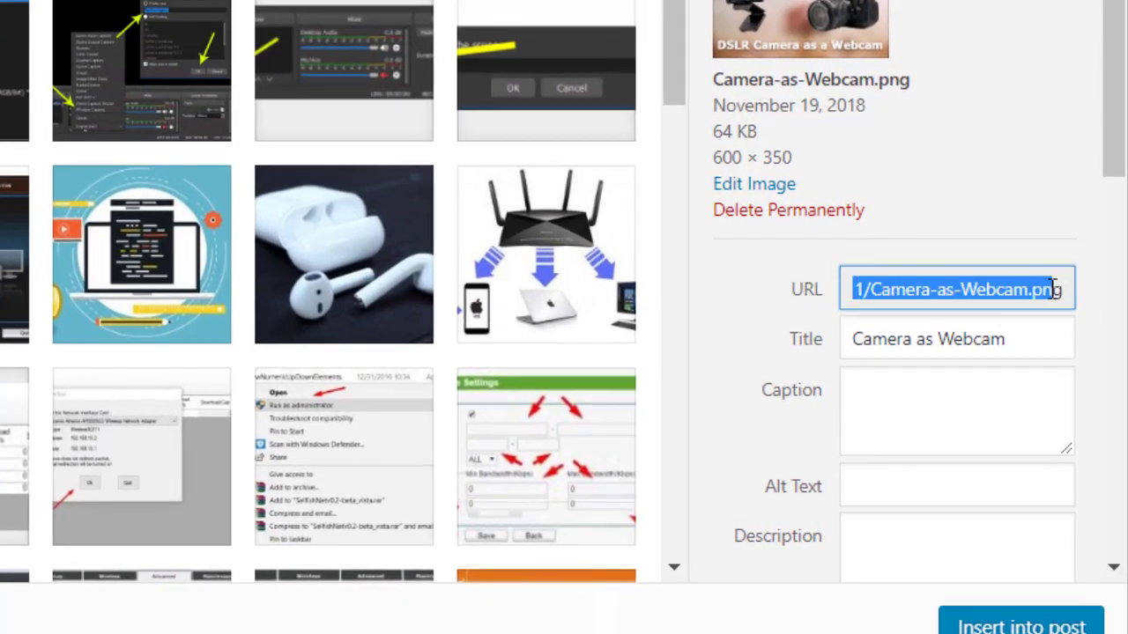
left_click(1015, 290)
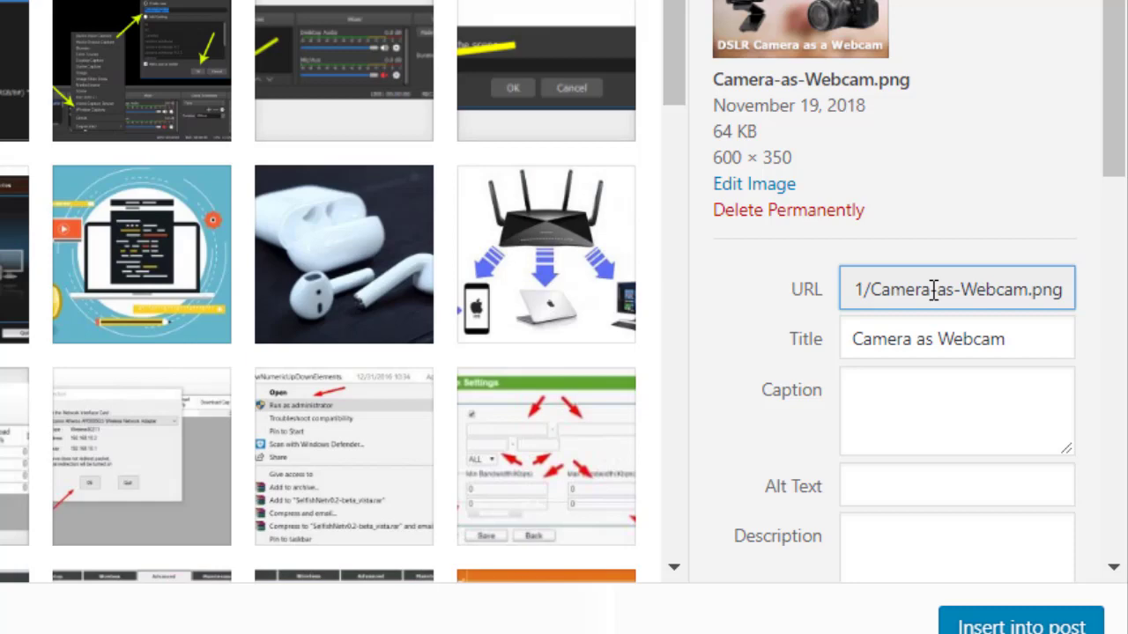
left_click_drag(871, 291, 1033, 294)
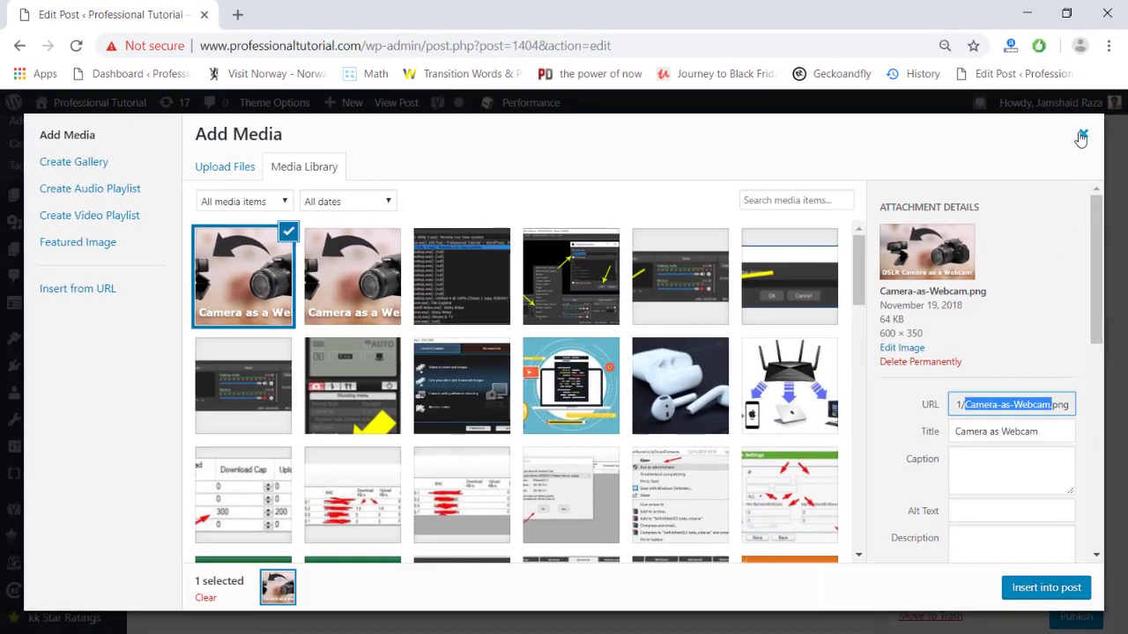
left_click(1082, 137)
Step: Remove the DSLR Camera as a Webcam image from the post content
scroll(485, 291, "up", 2)
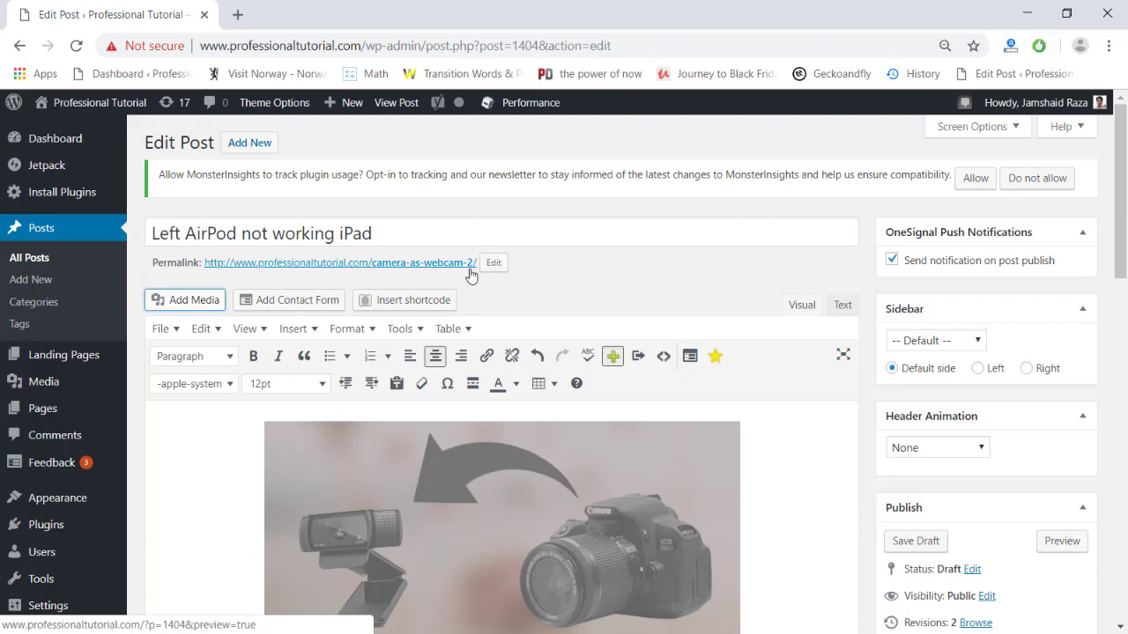
left_click(543, 483)
scroll(539, 480, "down", 1)
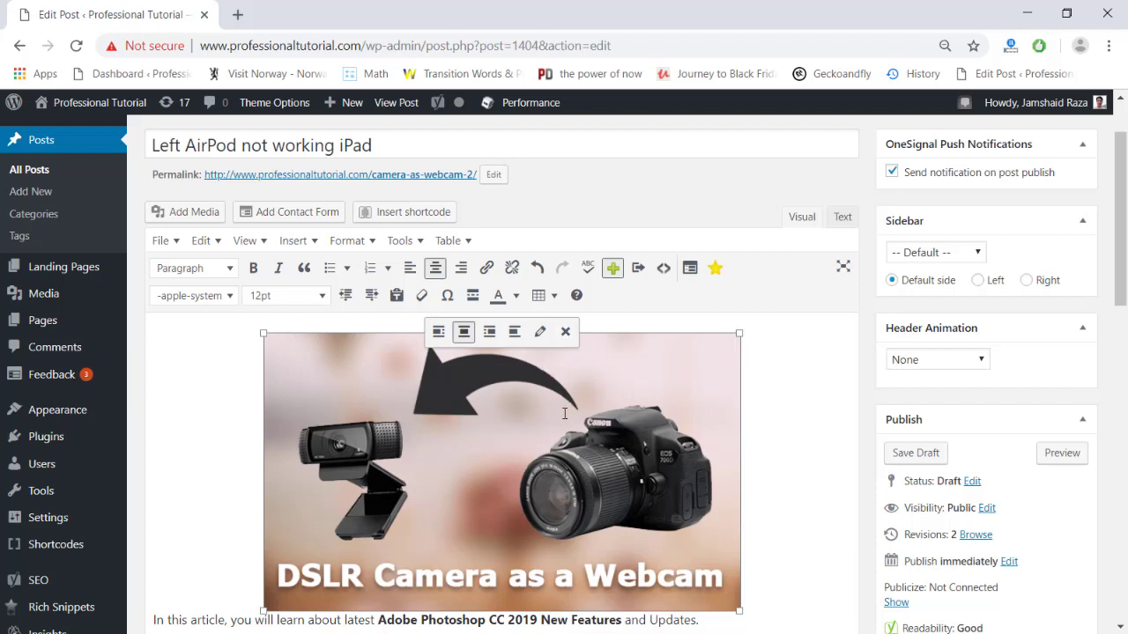
left_click(566, 332)
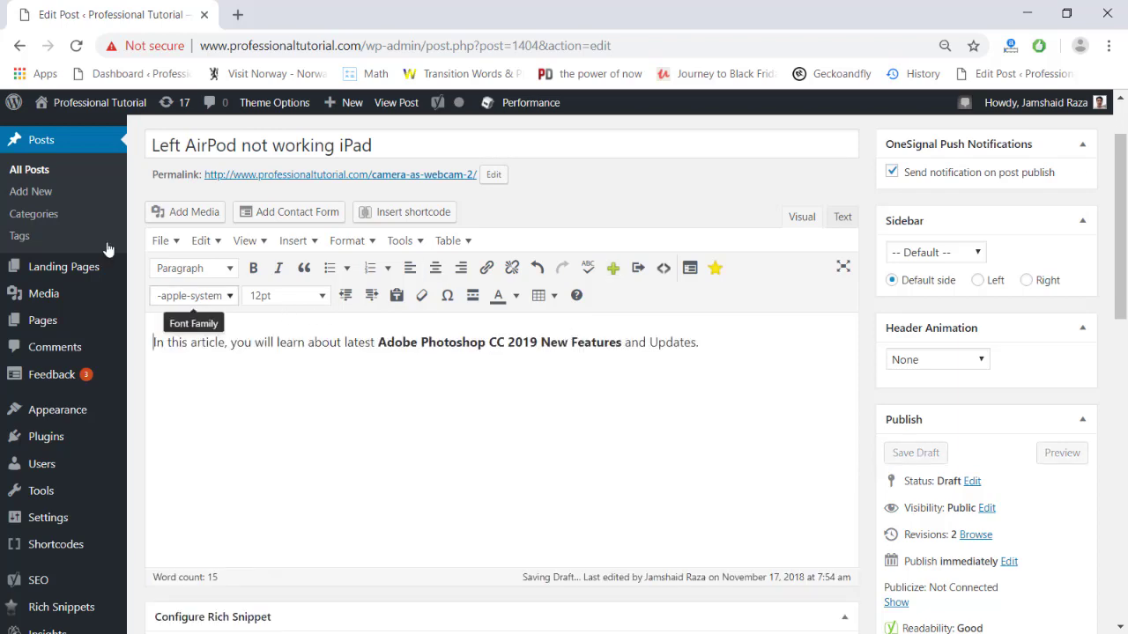
Step: Permanently delete the Camera-as-Webcam.png image from the media library
left_click(182, 215)
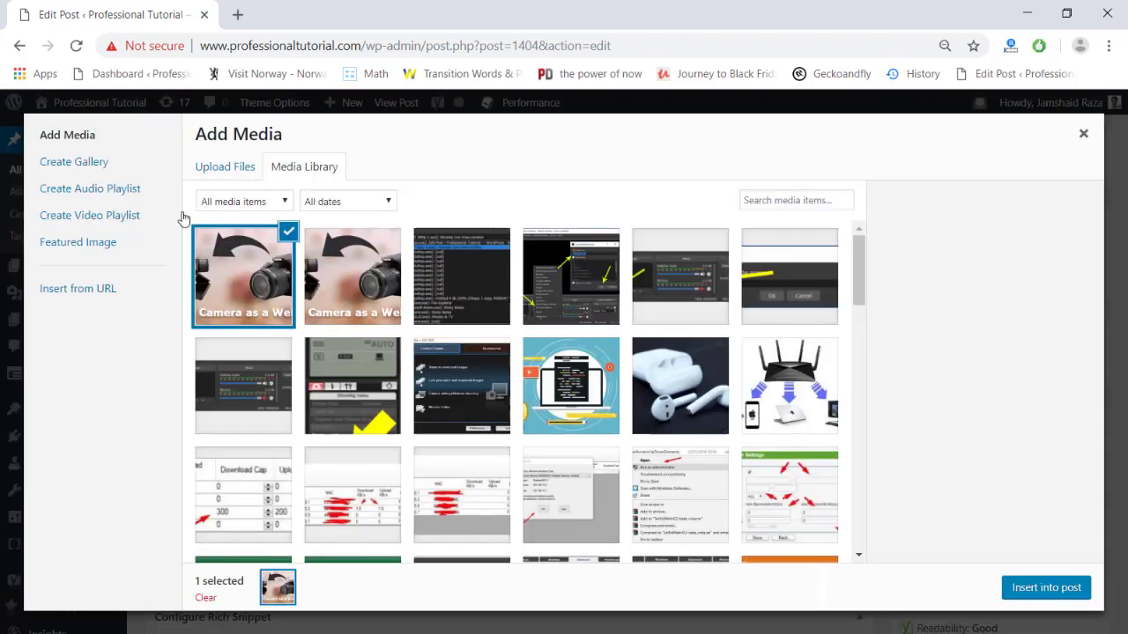
left_click(259, 264)
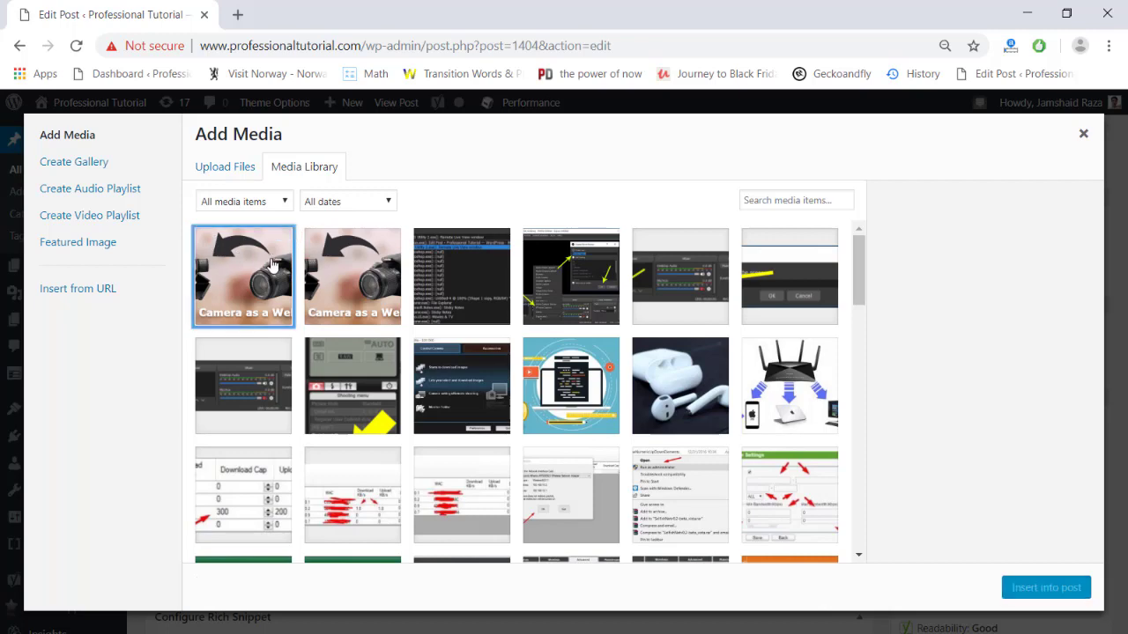
left_click(260, 265)
scroll(1027, 456, "down", 5)
scroll(1026, 456, "down", 2)
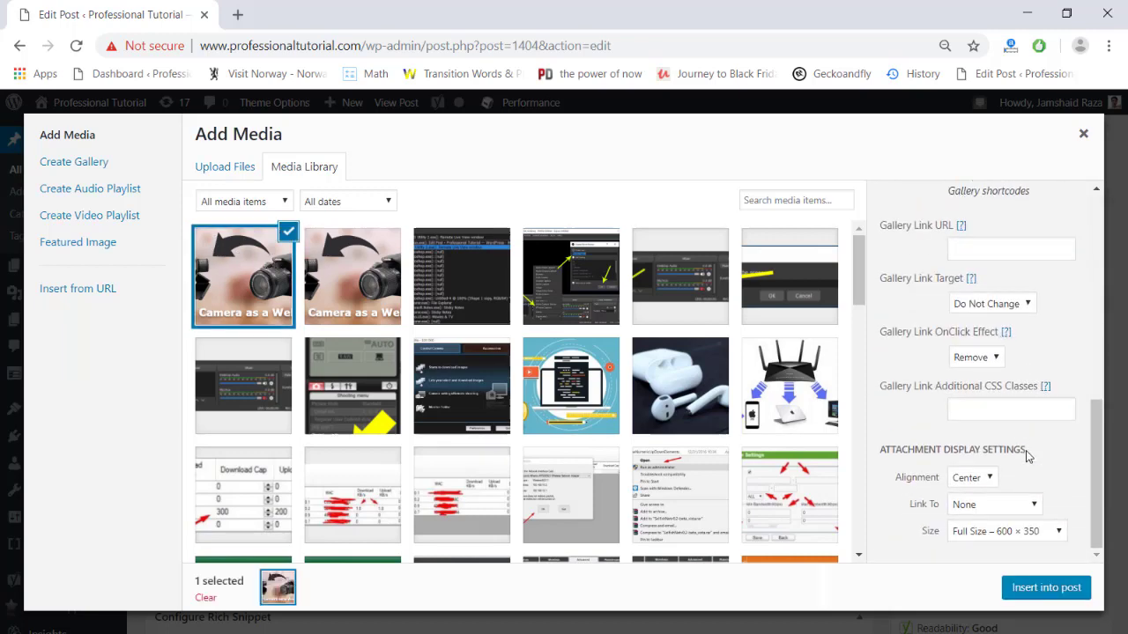
scroll(964, 445, "up", 3)
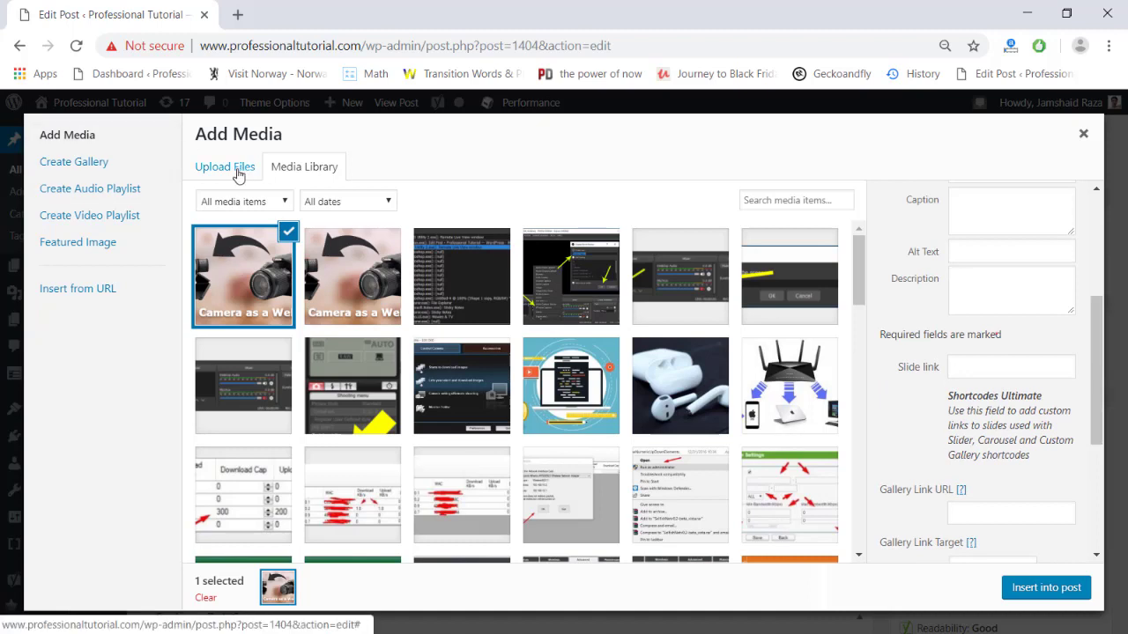
scroll(886, 385, "up", 5)
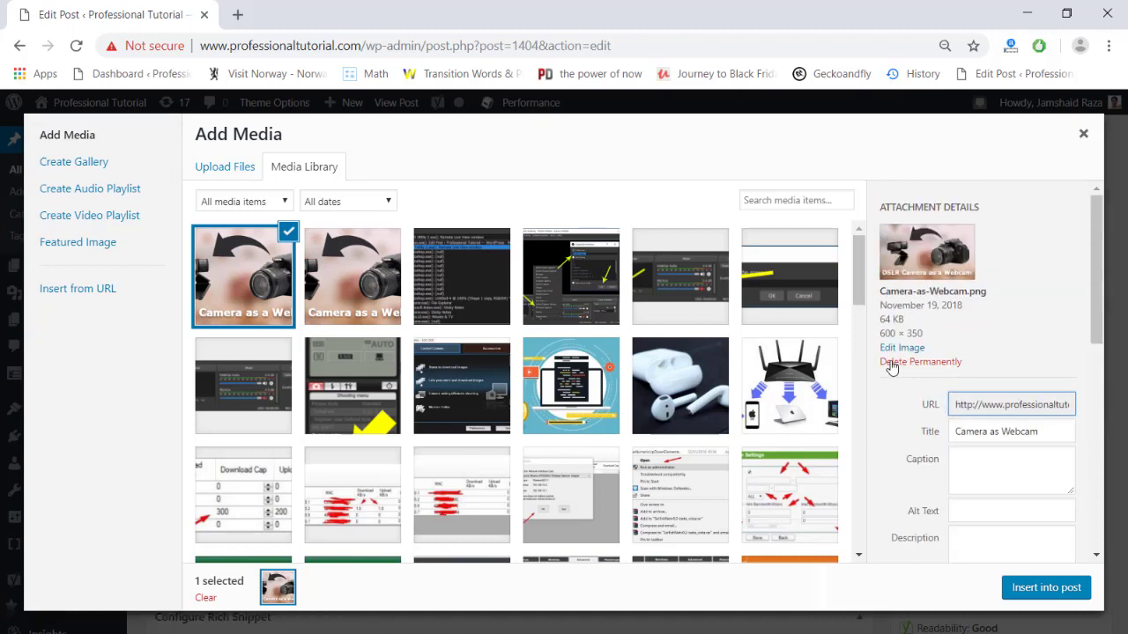
left_click(892, 363)
left_click(649, 183)
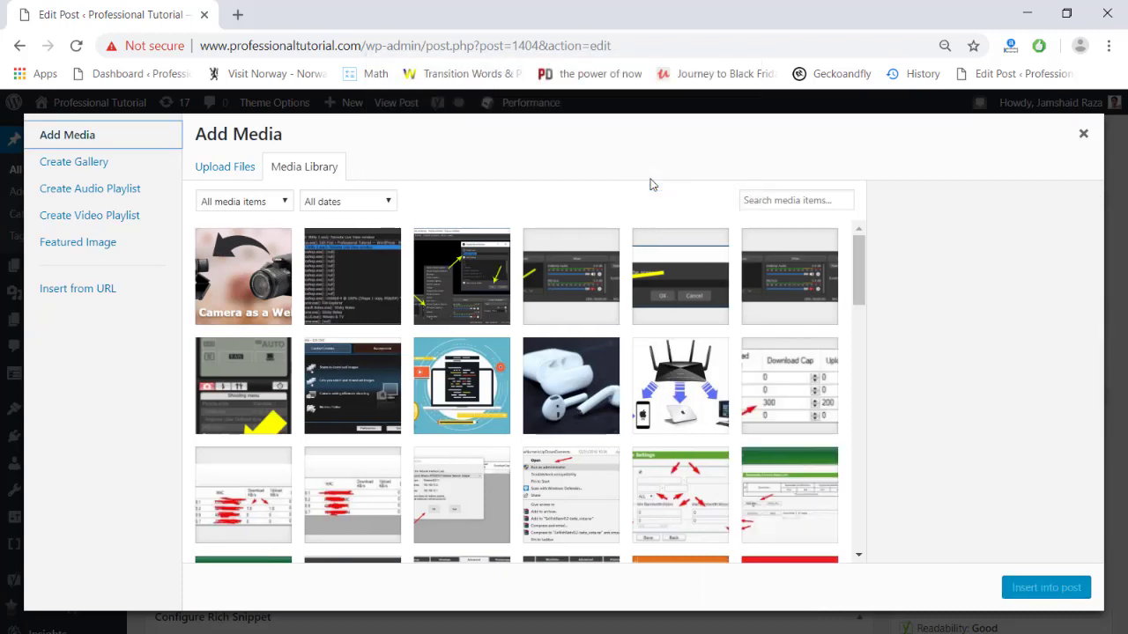
Step: Rename the local file Camera as Webcam.png to Camera as Webcam1.png while choosing files, and upload it to the media library
left_click(237, 174)
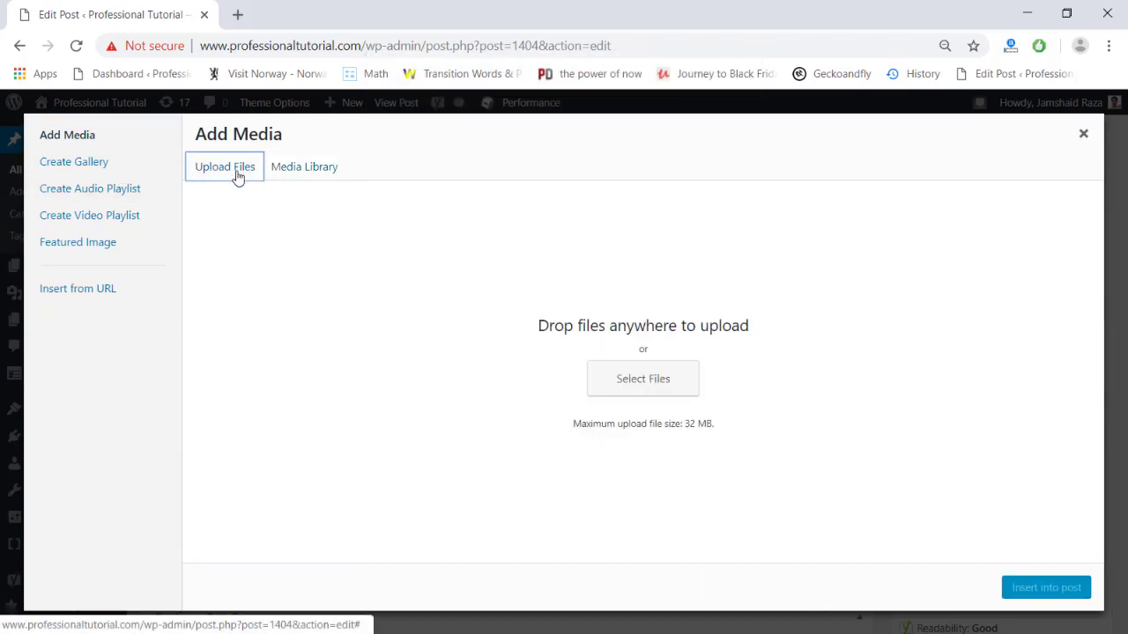
left_click(662, 385)
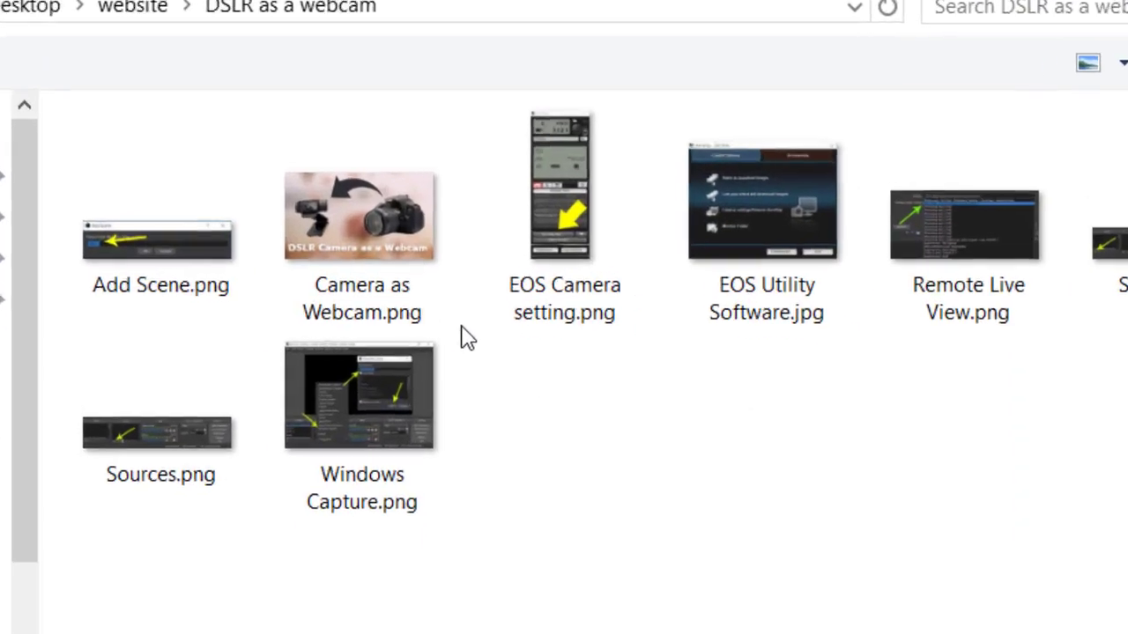
left_click(390, 213)
key("F2")
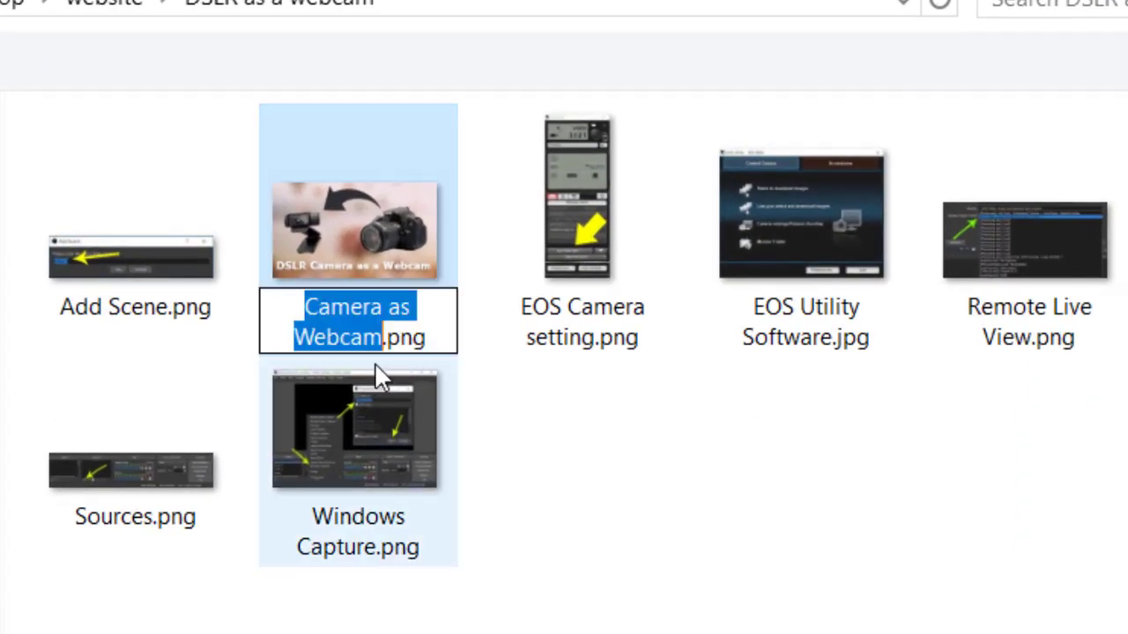
left_click(379, 342)
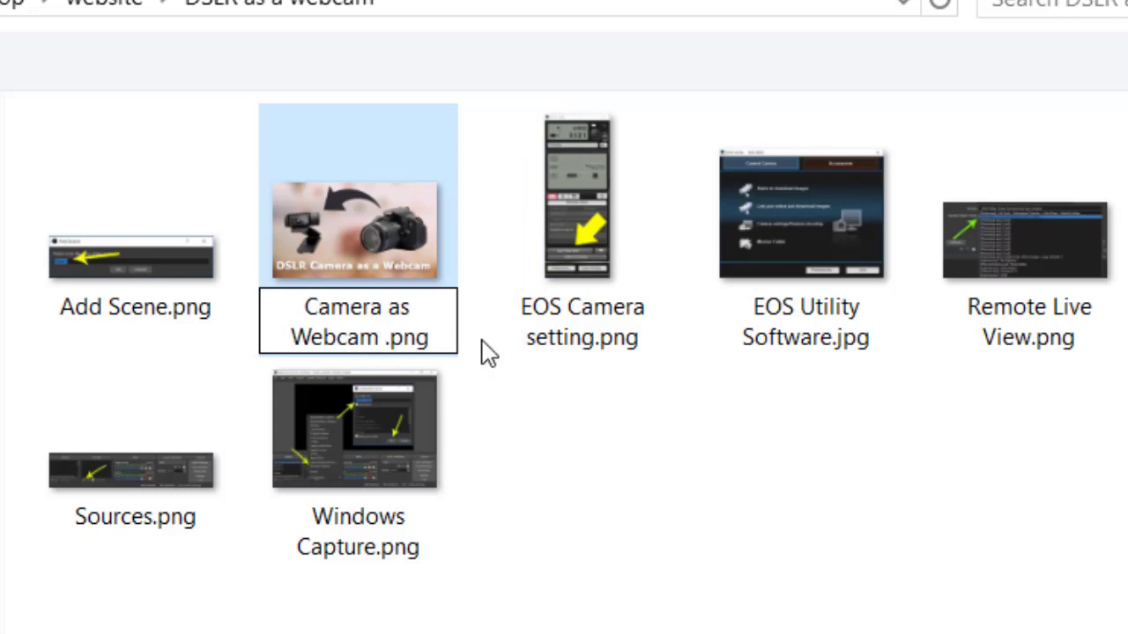
key("BackSpace")
type("1")
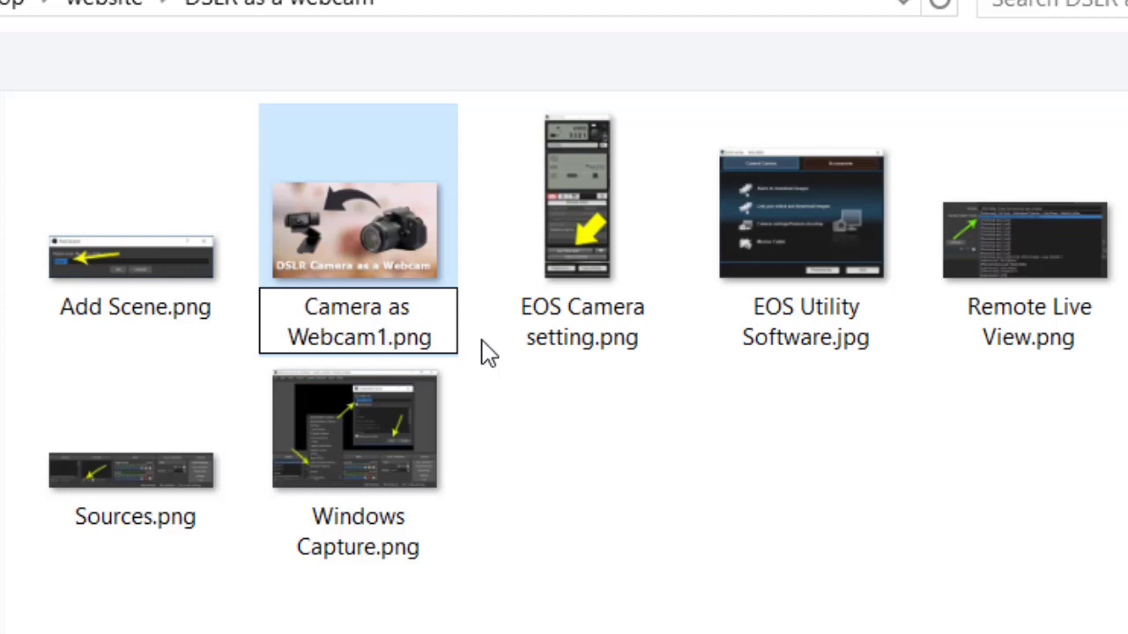
left_click(343, 235)
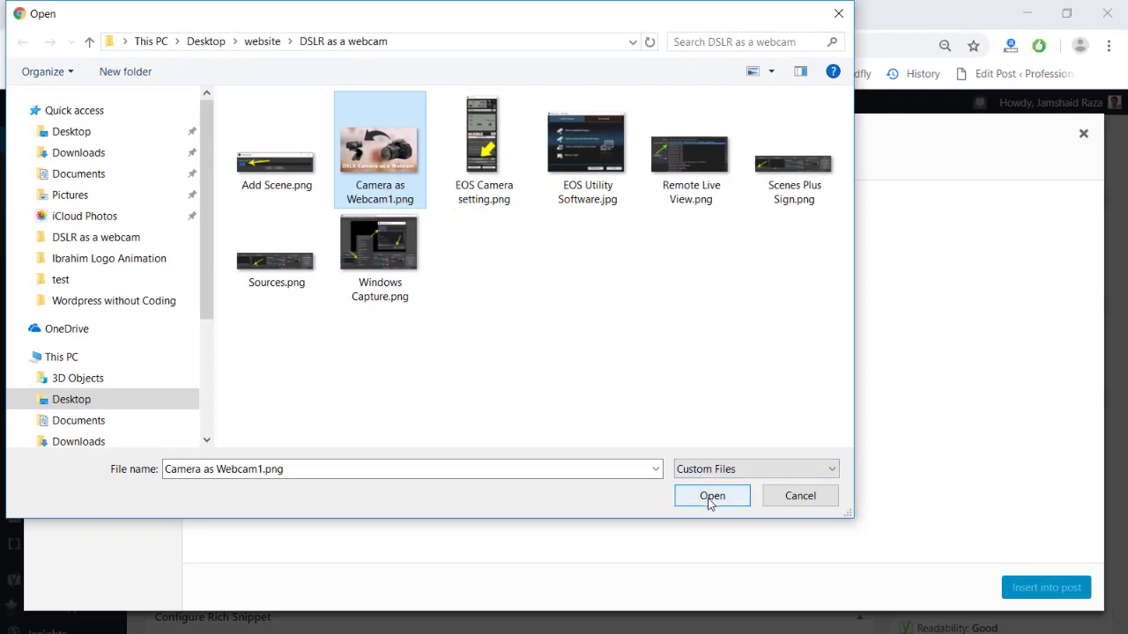
left_click(710, 499)
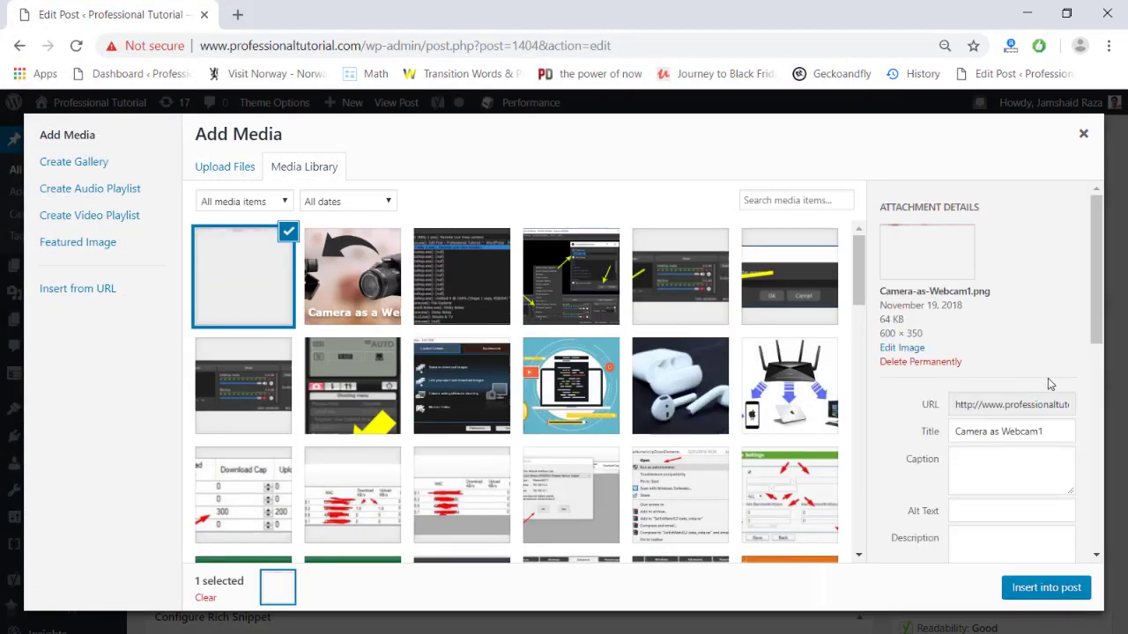
Step: Check the file name in the URL of the uploaded Camera as Webcam1 image and insert the image into the post content
left_click(1019, 406)
left_click(1009, 407)
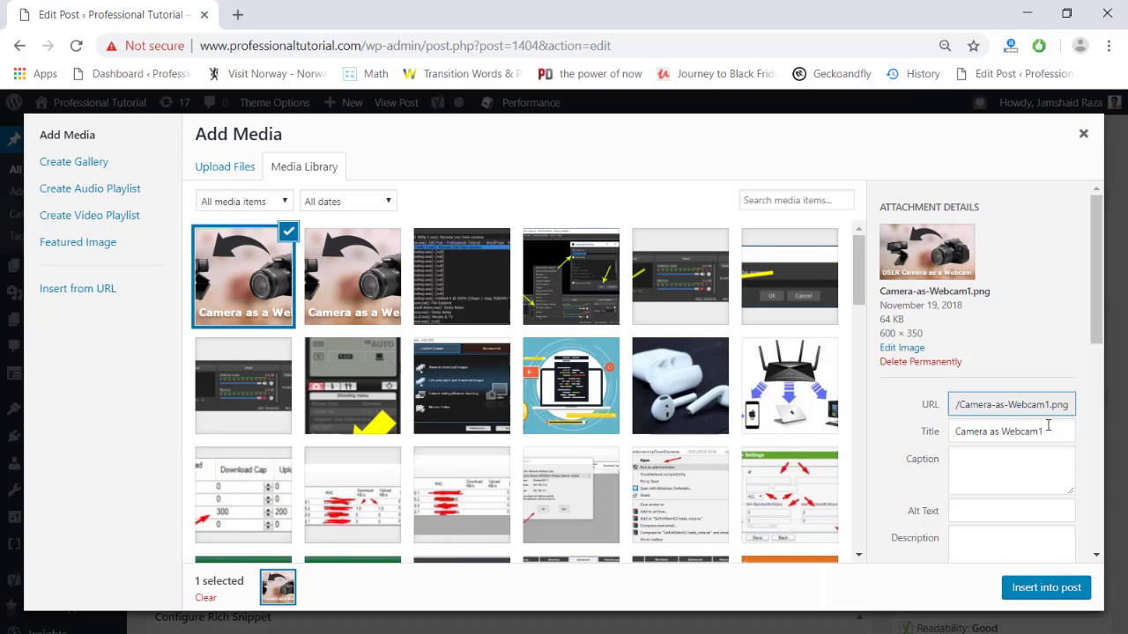
left_click(1038, 601)
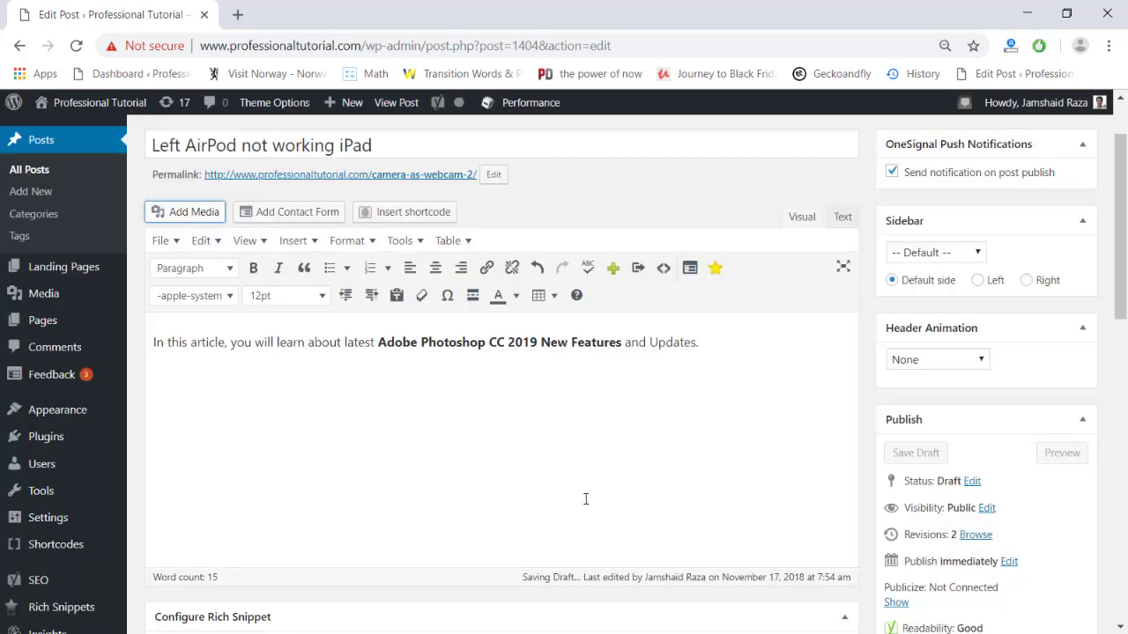
left_click(352, 348)
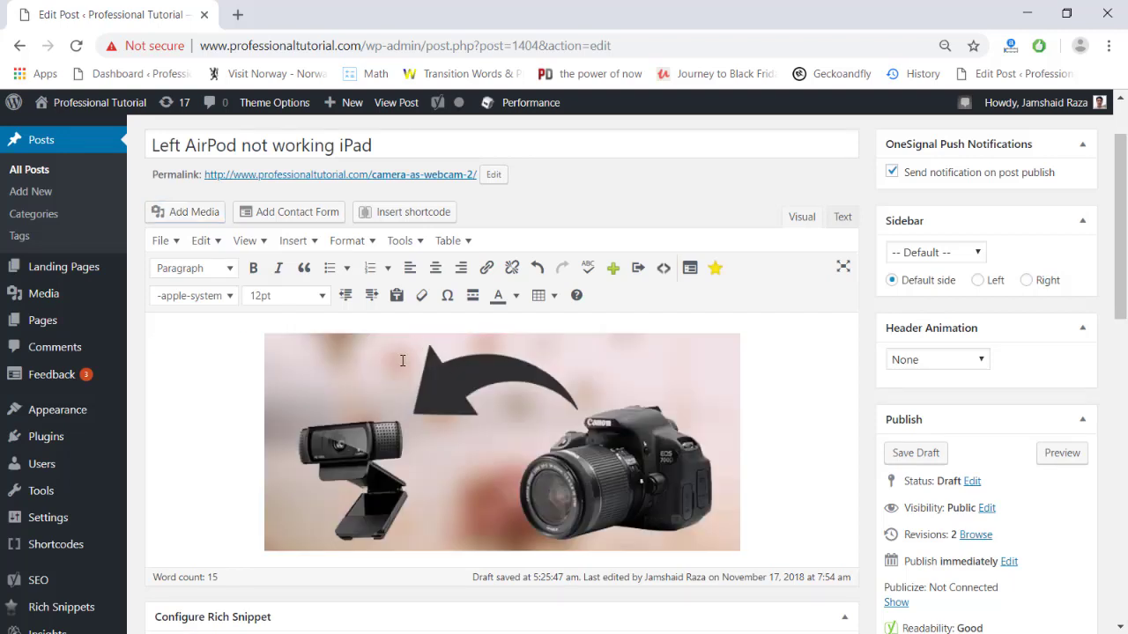
scroll(407, 356, "down", 1)
left_click(476, 374)
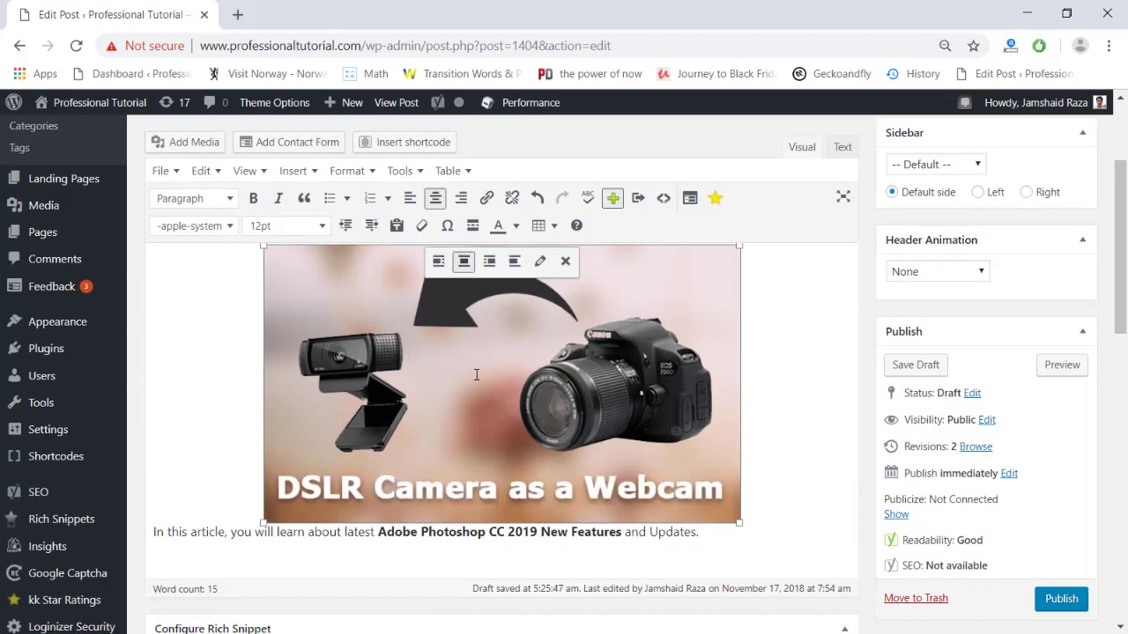
scroll(476, 374, "down", 1)
scroll(476, 374, "up", 1)
scroll(414, 272, "up", 1)
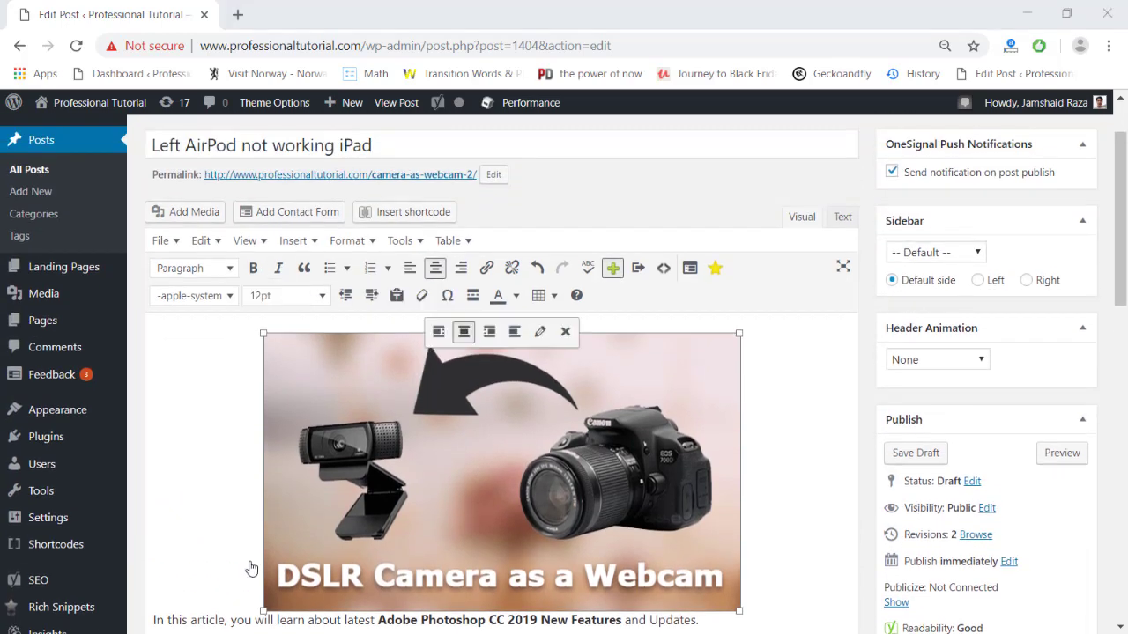
Step: Remove the -2 suffix from the post's permalink so that the slug reads camera-as-webcam, and apply the new slug
left_click(490, 179)
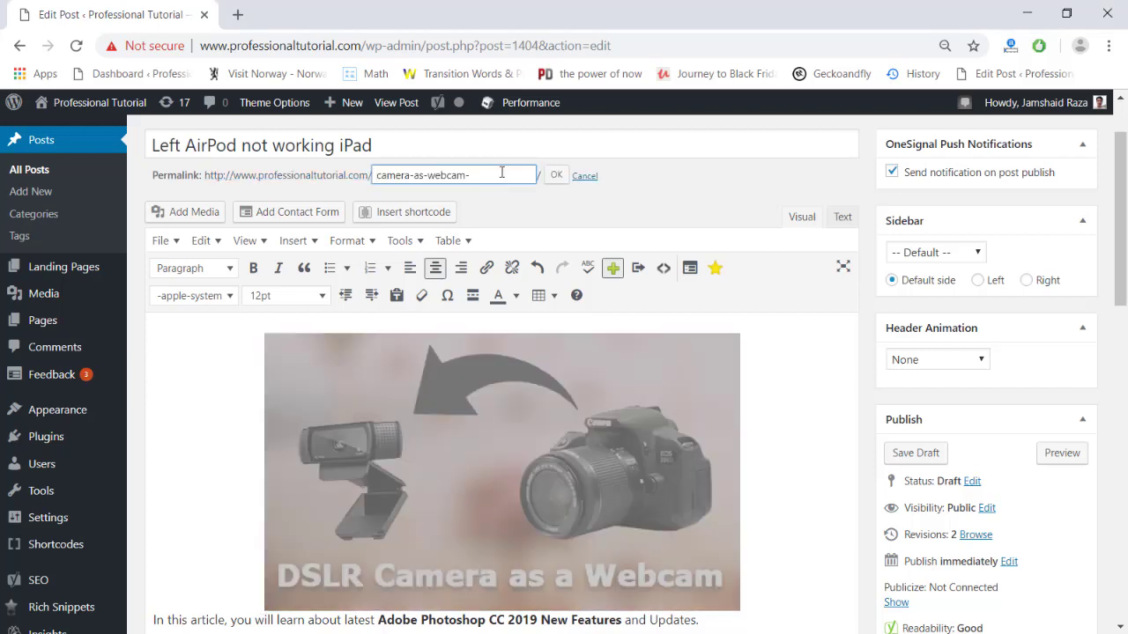
left_click(556, 177)
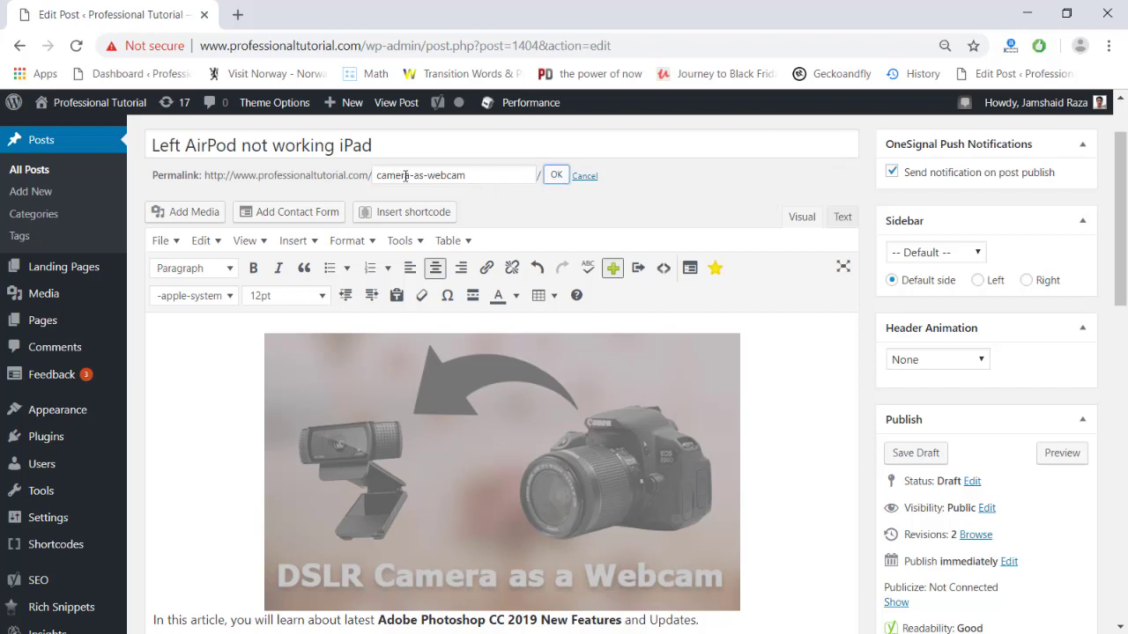
key("Return")
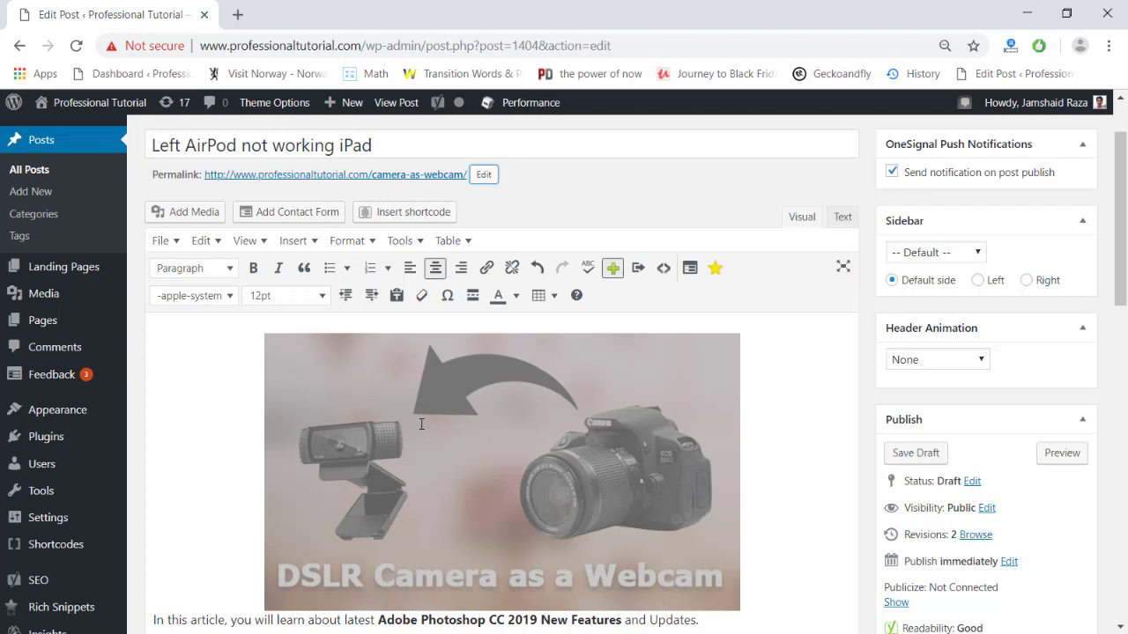
left_click(244, 427)
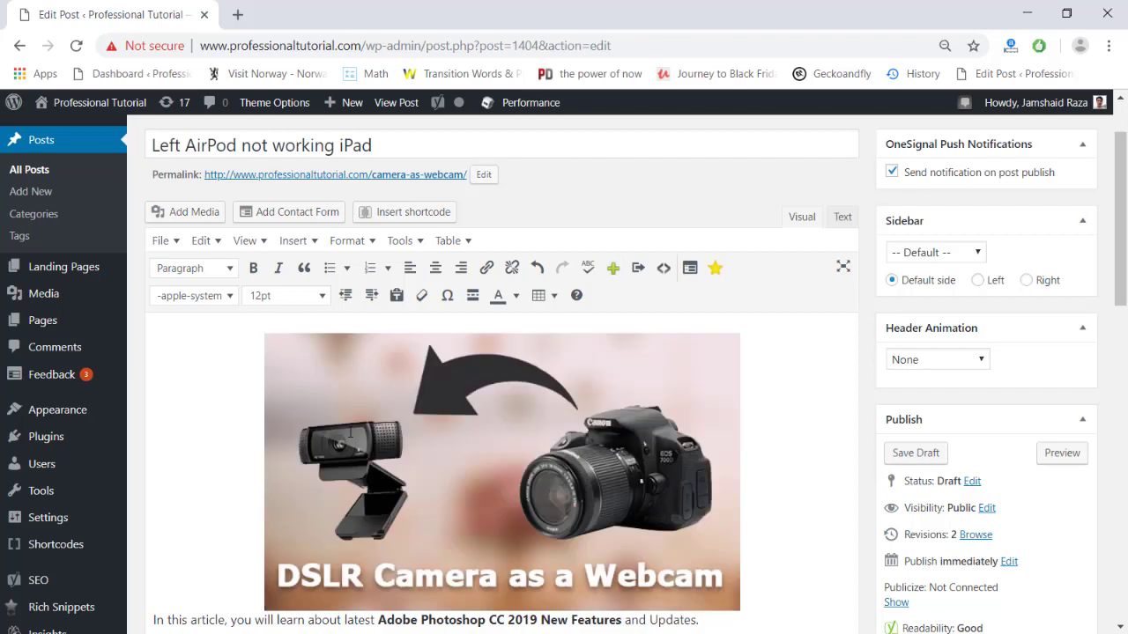